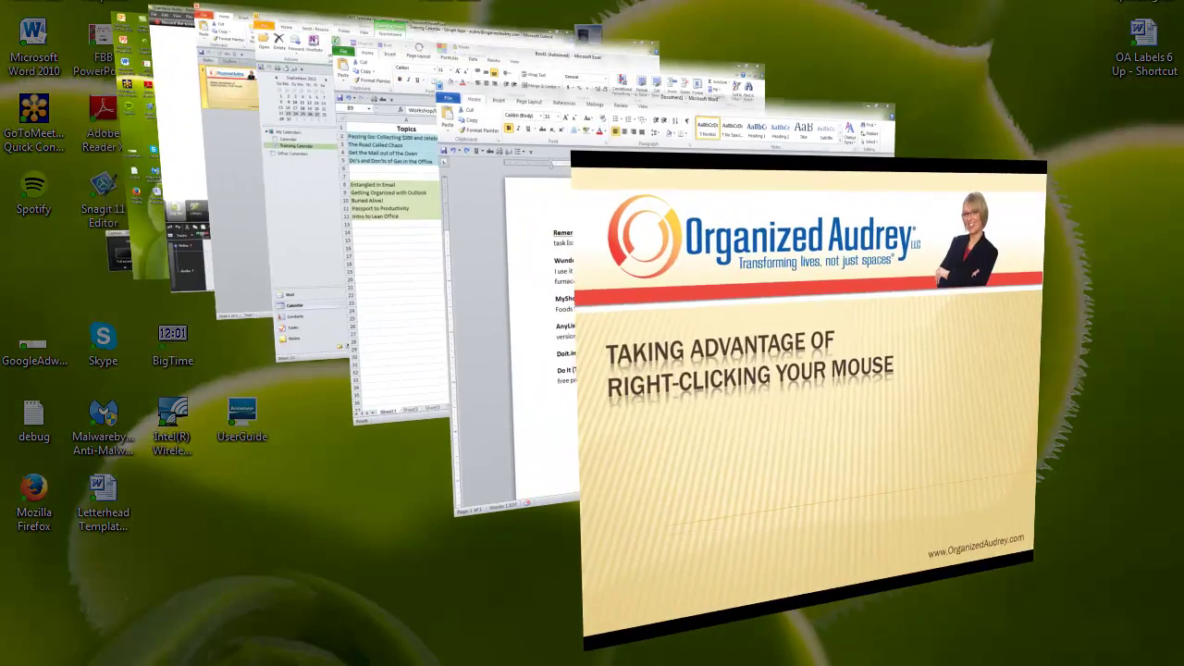
Switch to the Word document and format all the app description paragraphs as a numbered list in the 1. 2. 3. format
{"action": "key", "text": "super+Tab"}
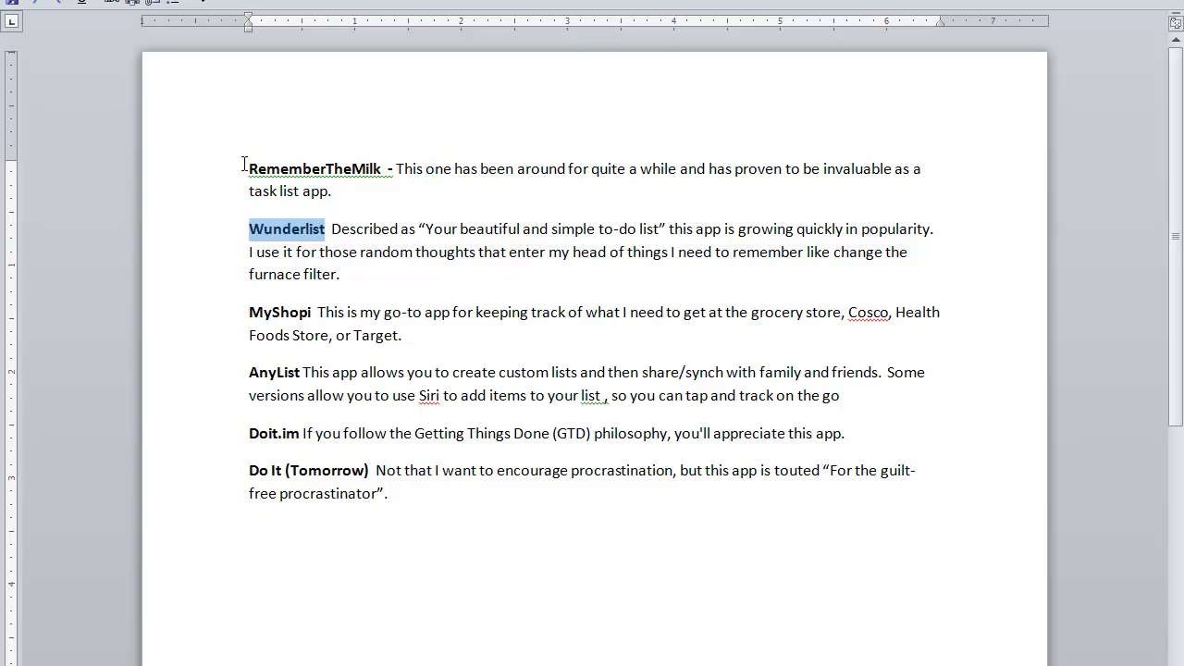
{"action": "left_click_drag", "start_coordinate": [244, 167], "coordinate": [398, 499]}
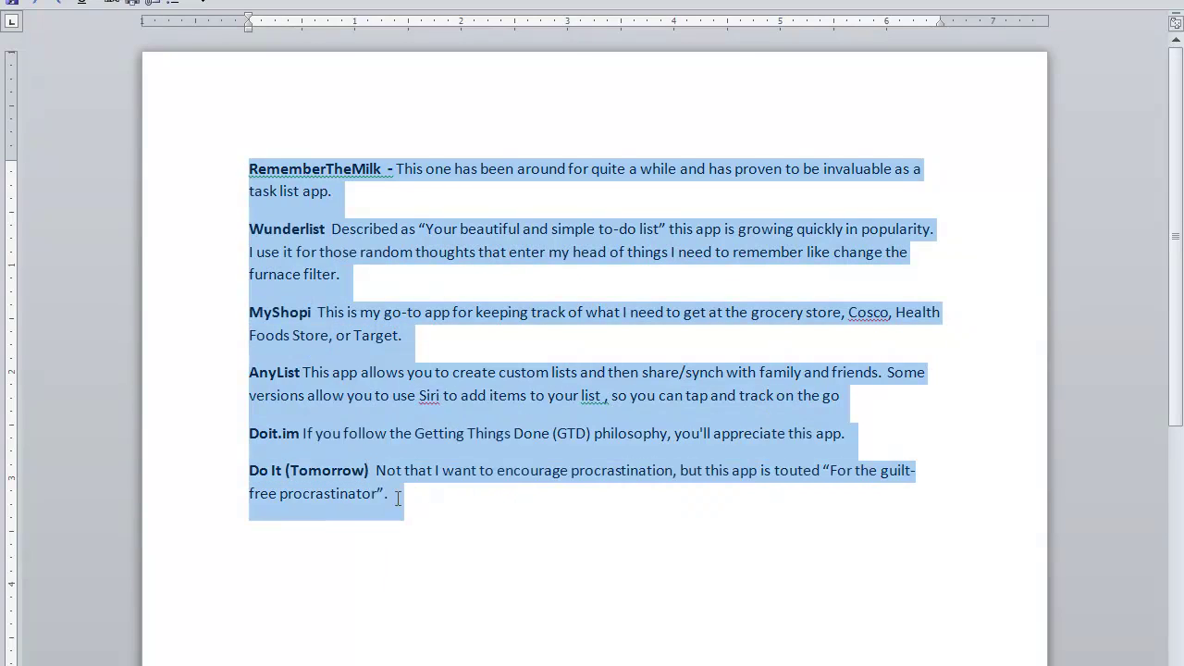
{"action": "right_click", "coordinate": [363, 412]}
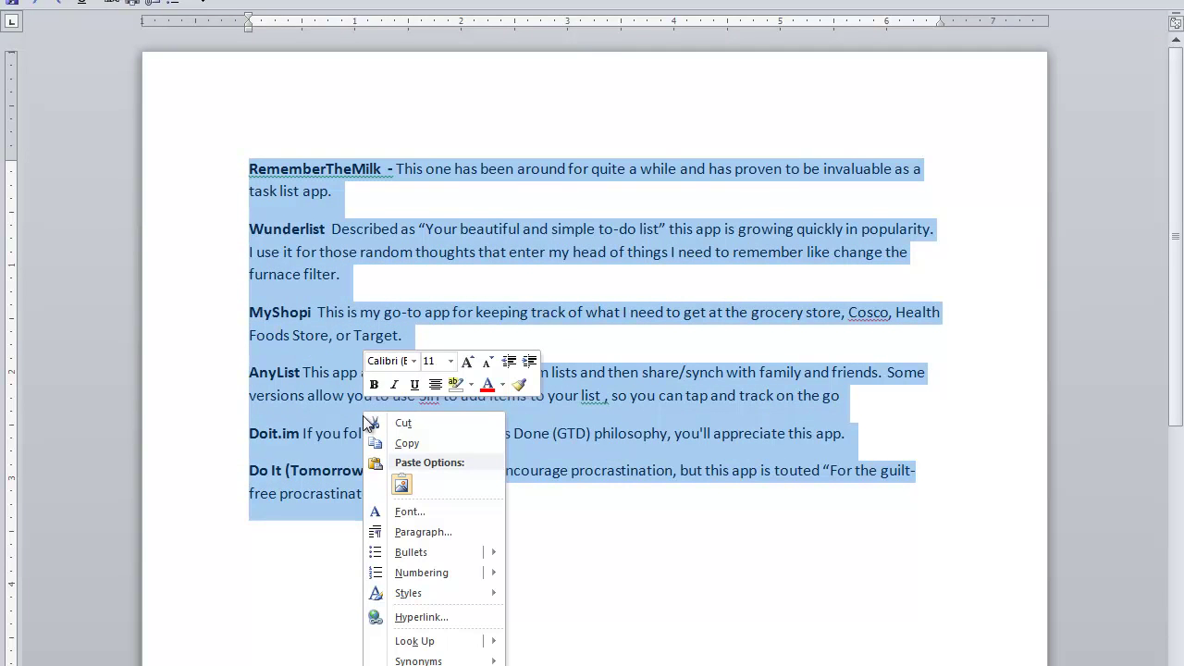
{"action": "mouse_move", "coordinate": [421, 560]}
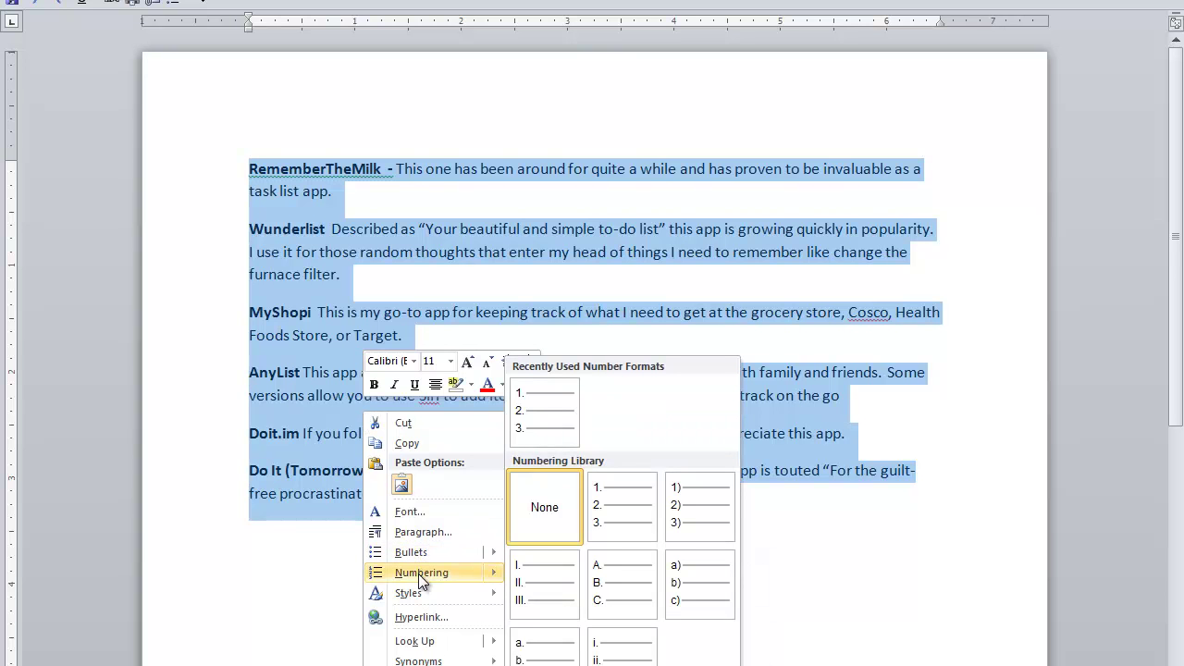
{"action": "left_click", "coordinate": [555, 403]}
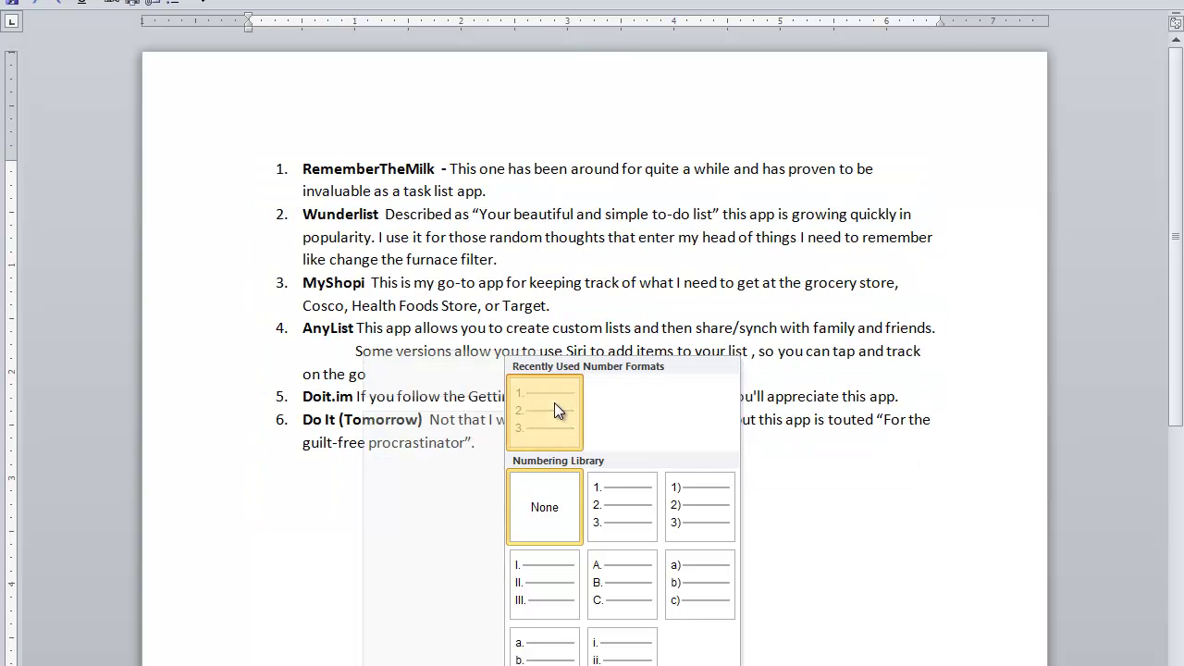
{"action": "left_click", "coordinate": [379, 514]}
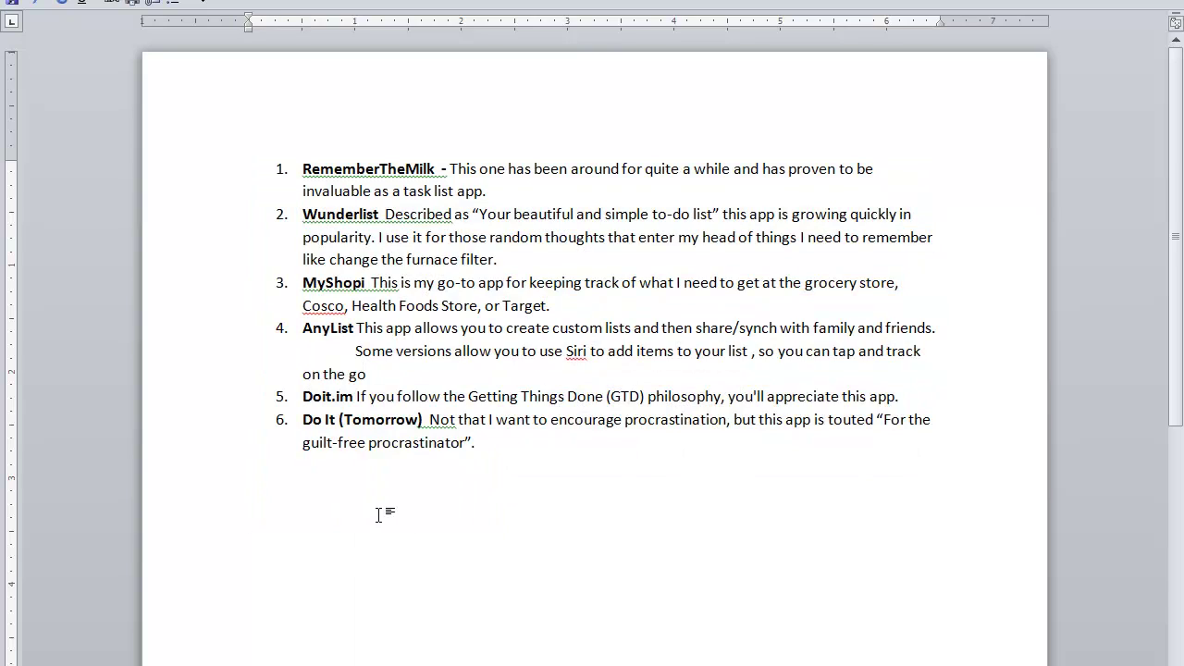
Examine the context commands, such as Hyperlink, offered for the word "Wunderlist" in the numbered list
{"action": "left_click", "coordinate": [380, 215]}
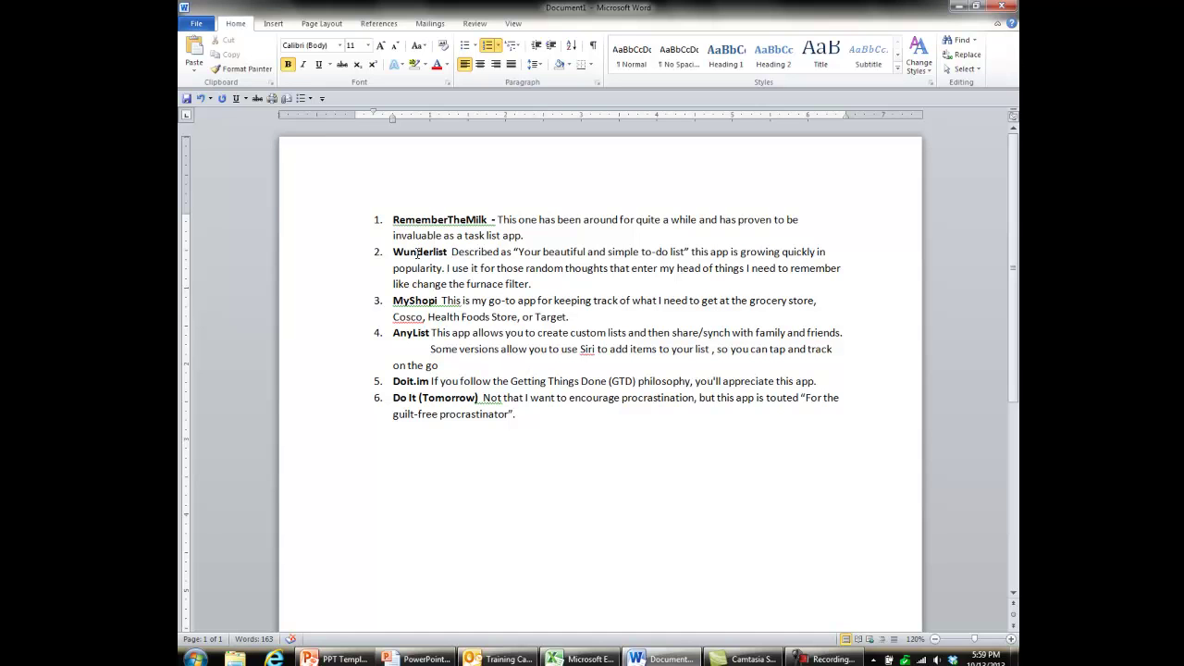
{"action": "double_click", "coordinate": [417, 252]}
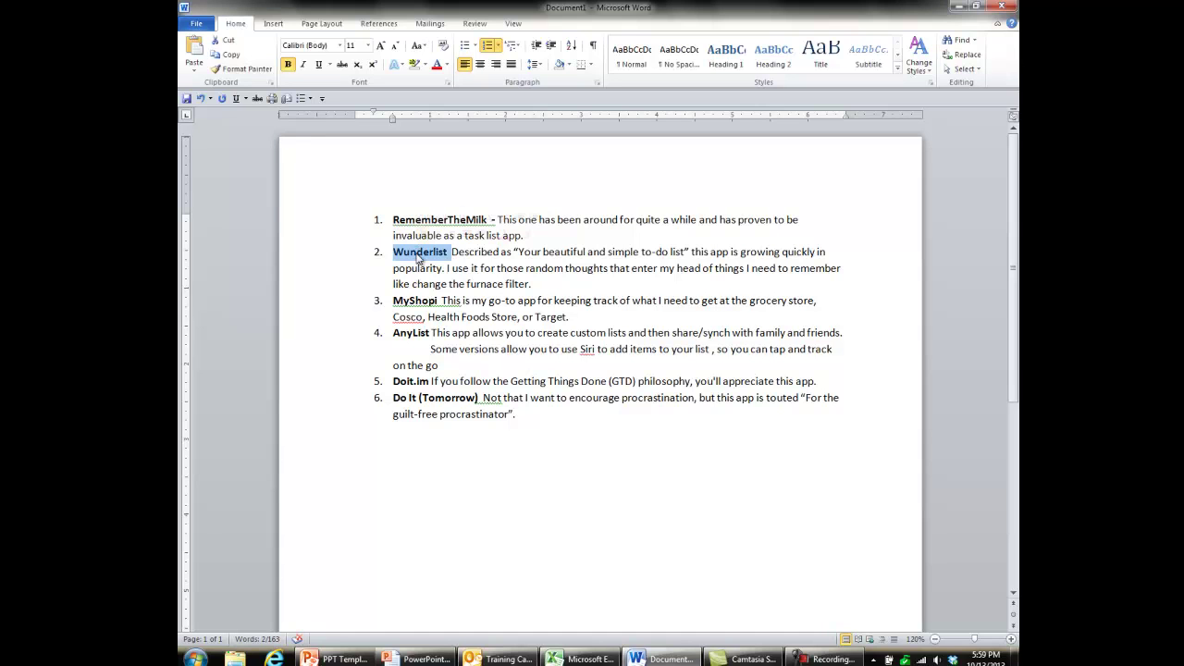
{"action": "right_click", "coordinate": [418, 259]}
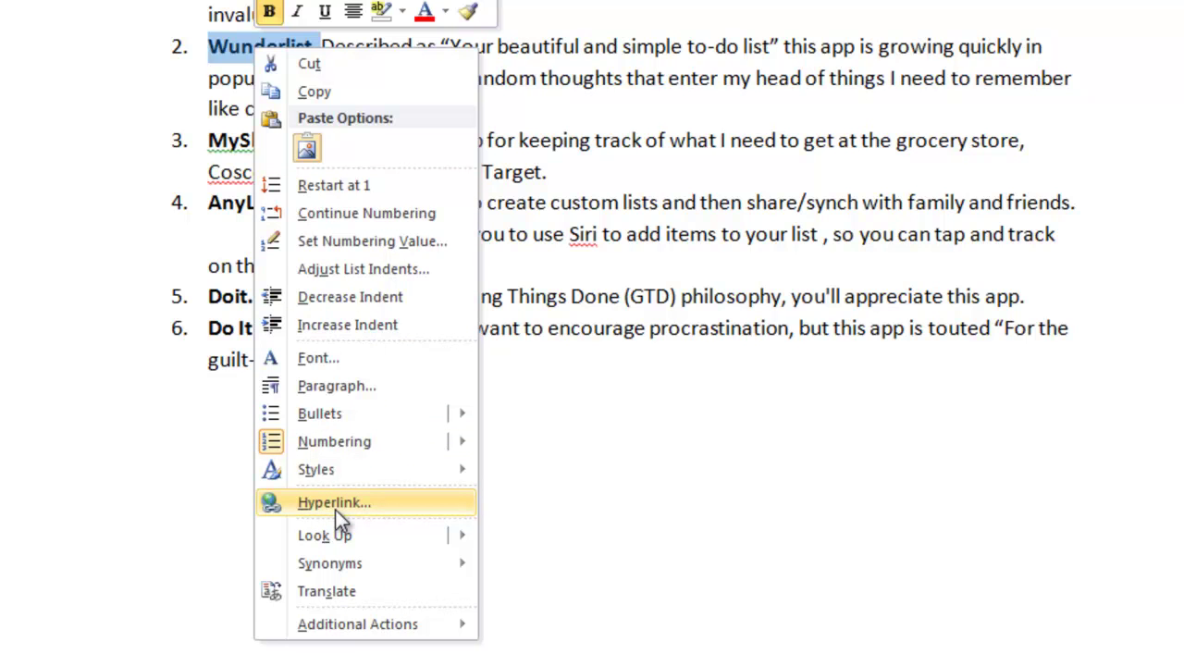
{"action": "key", "text": "Escape"}
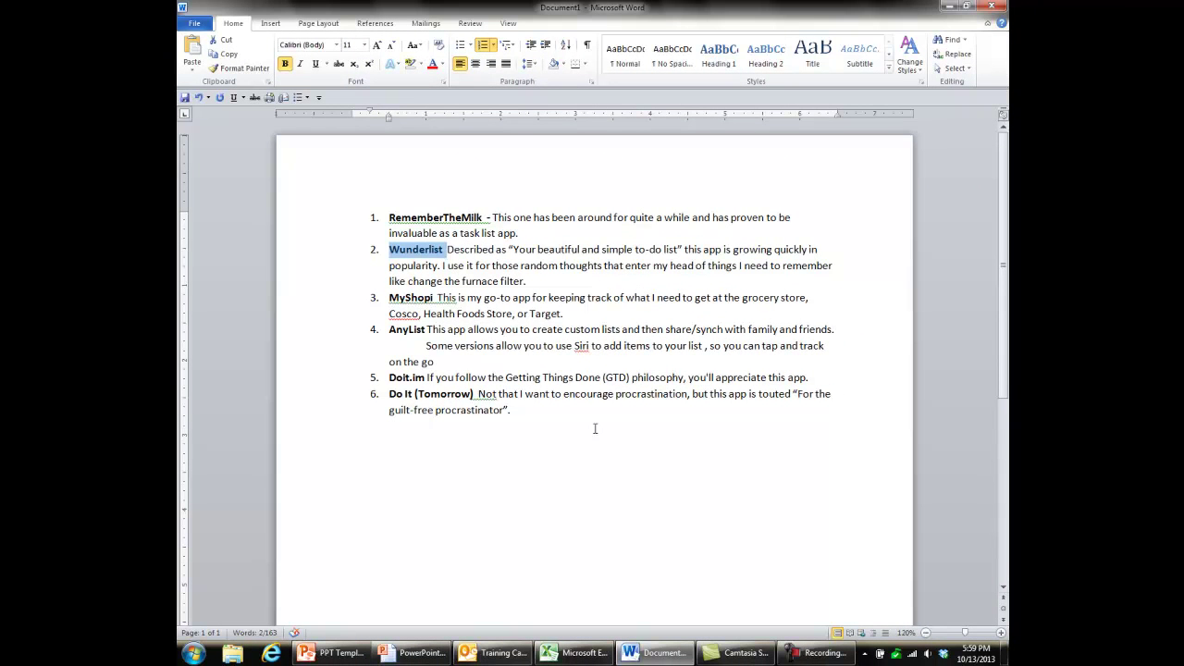
Switch to the Excel workbook and add the comment "Requires Outlook Resource Card as the handout" to the Getting Organized with Outlook cell, A9
{"action": "left_click", "coordinate": [580, 657]}
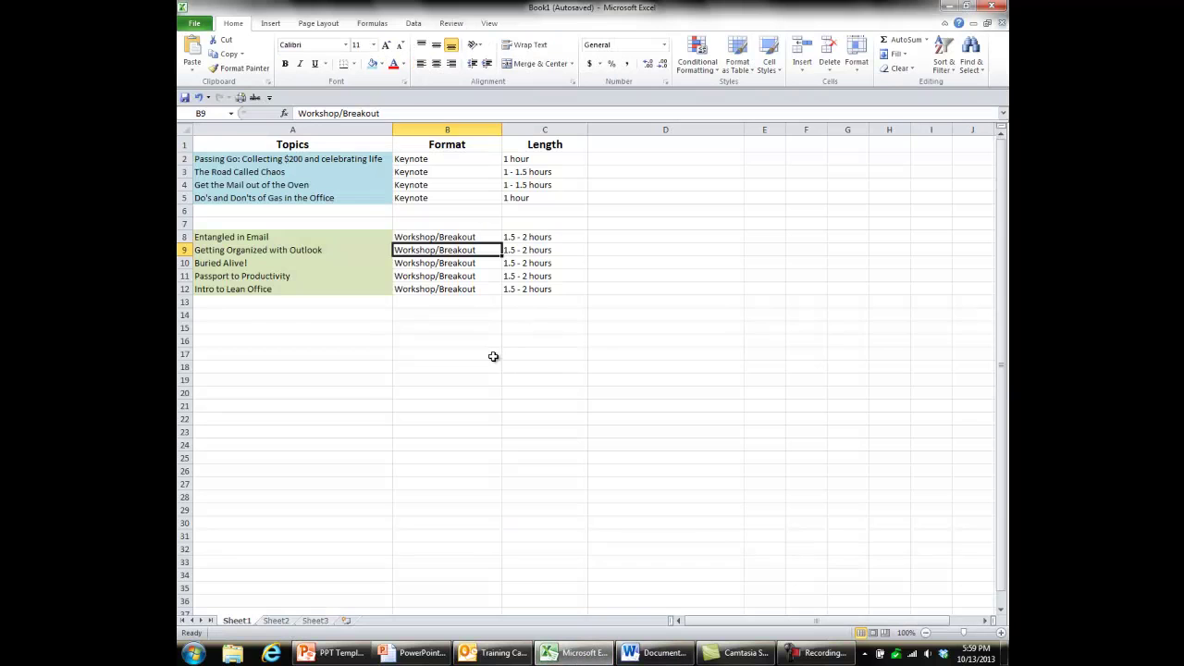
{"action": "left_click", "coordinate": [383, 306]}
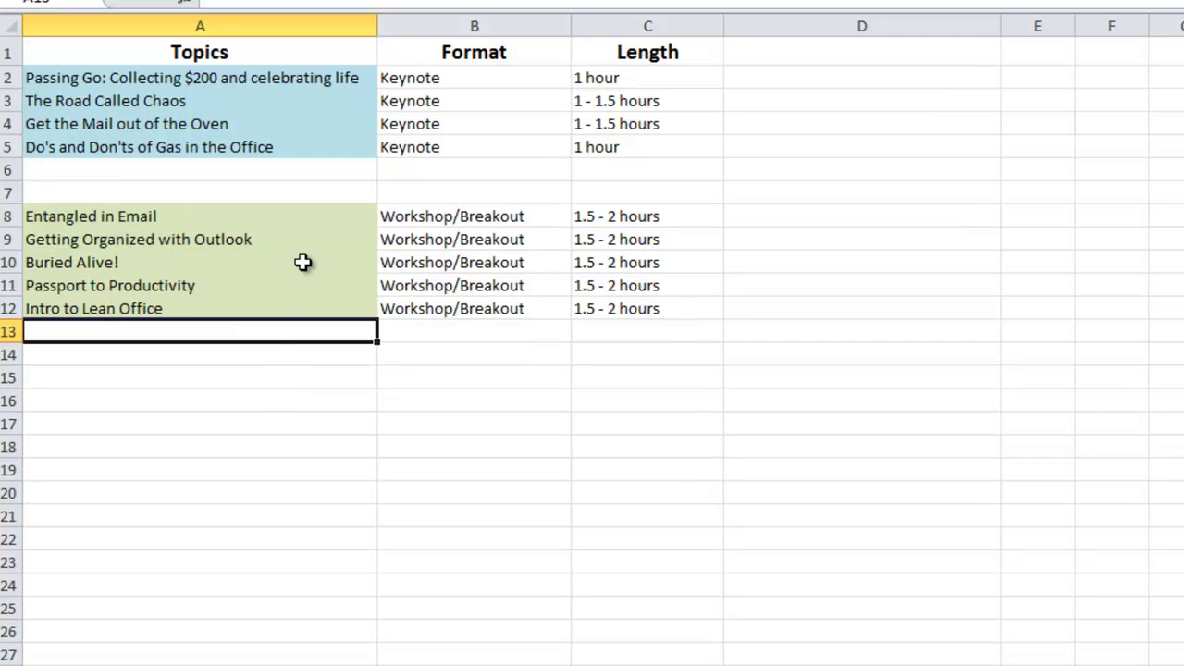
{"action": "left_click", "coordinate": [305, 238]}
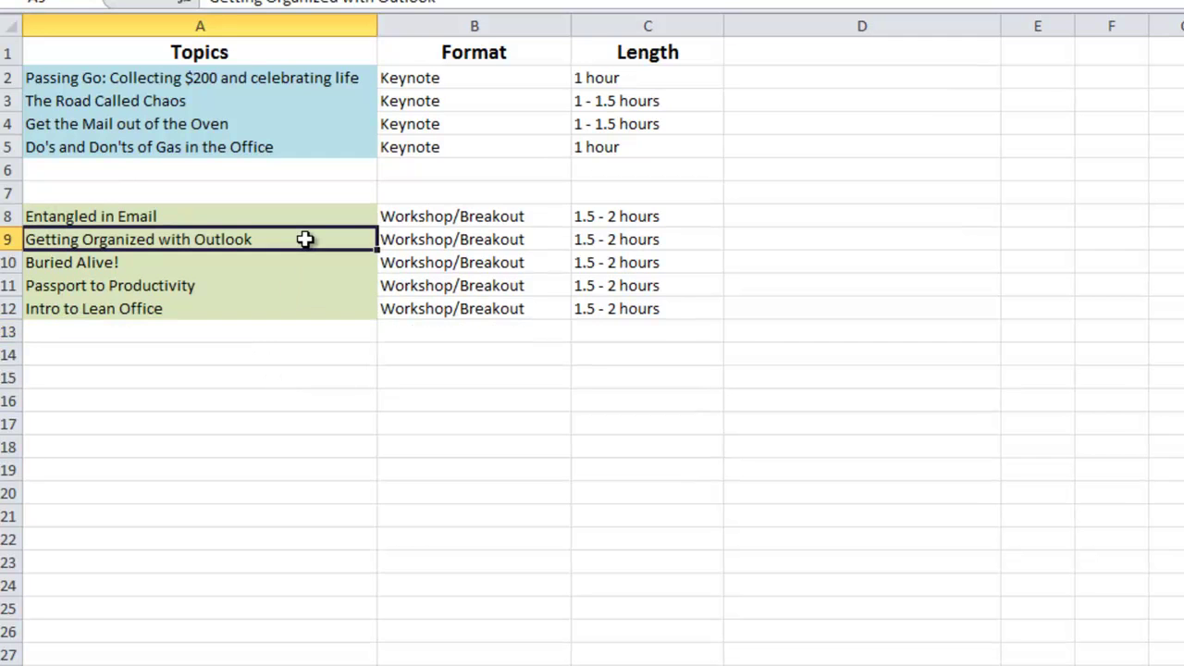
{"action": "right_click", "coordinate": [253, 240]}
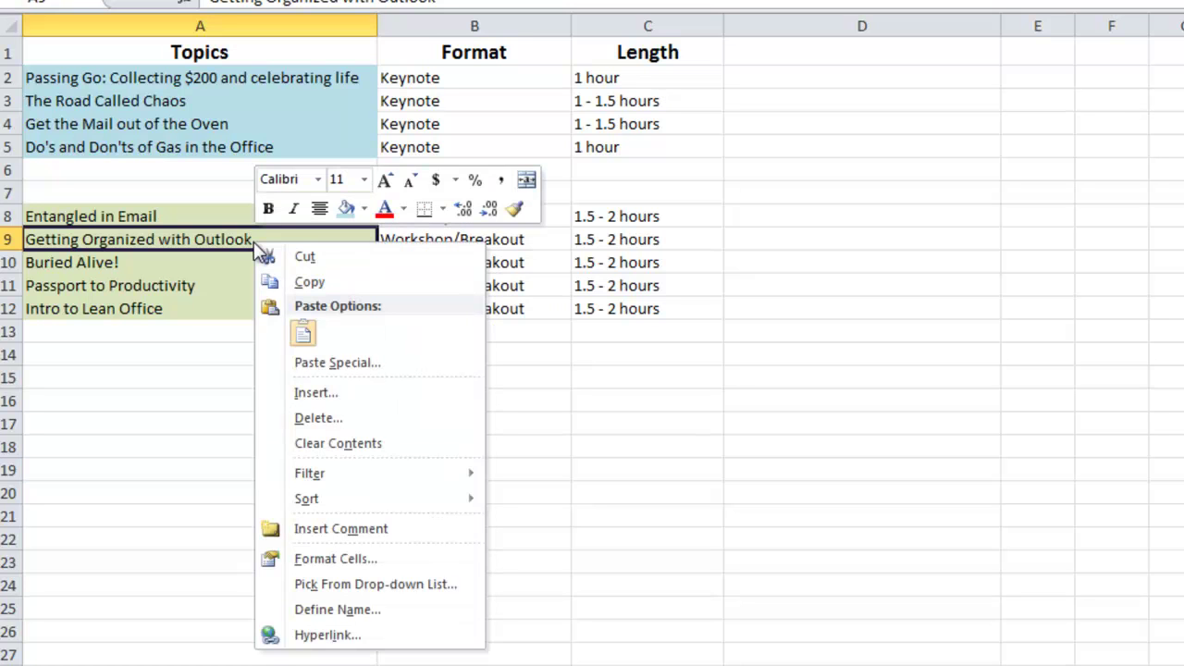
{"action": "left_click", "coordinate": [316, 534]}
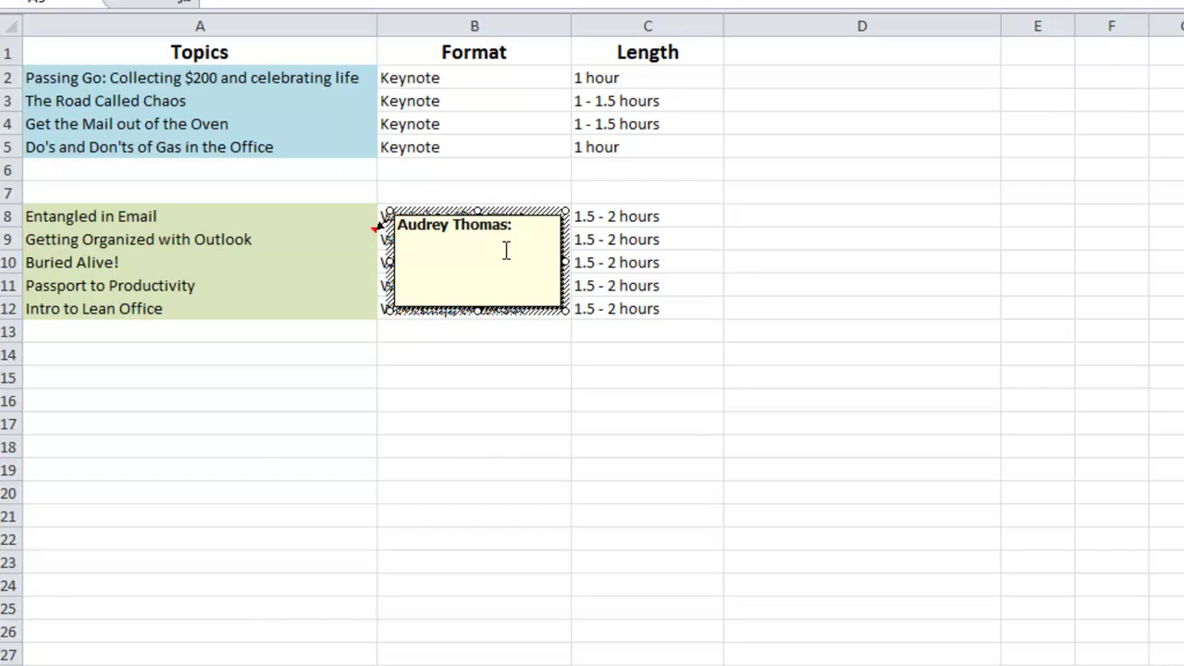
{"action": "type", "text": "Requires Outlook"}
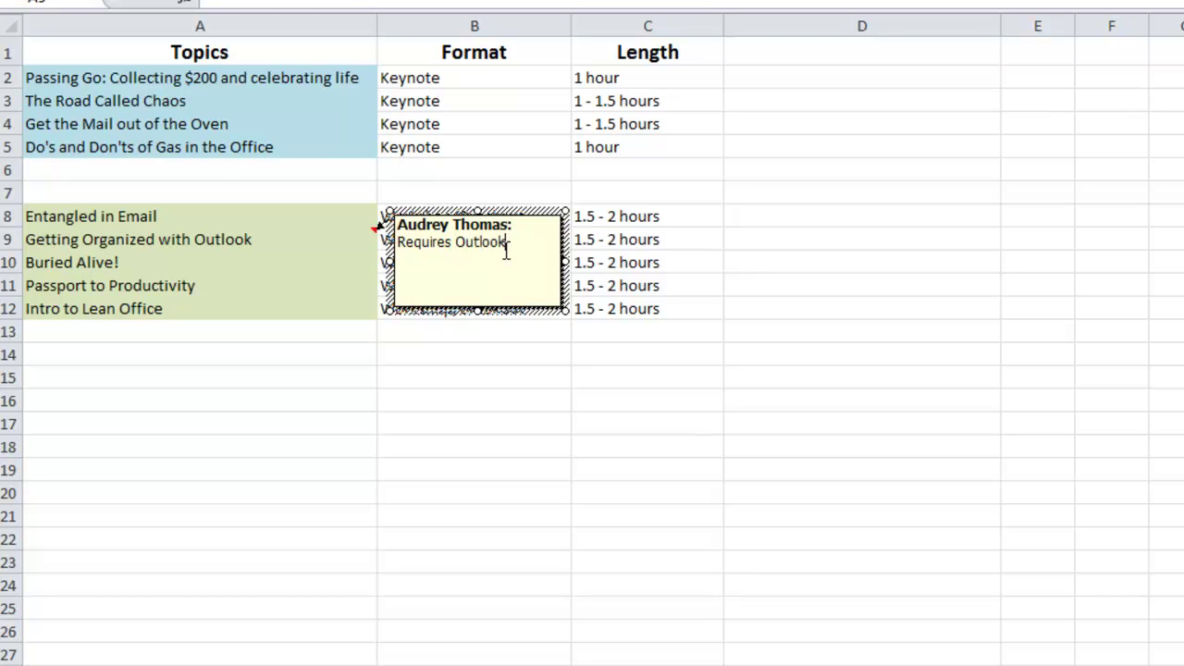
{"action": "type", "text": " Resource Card as the handout"}
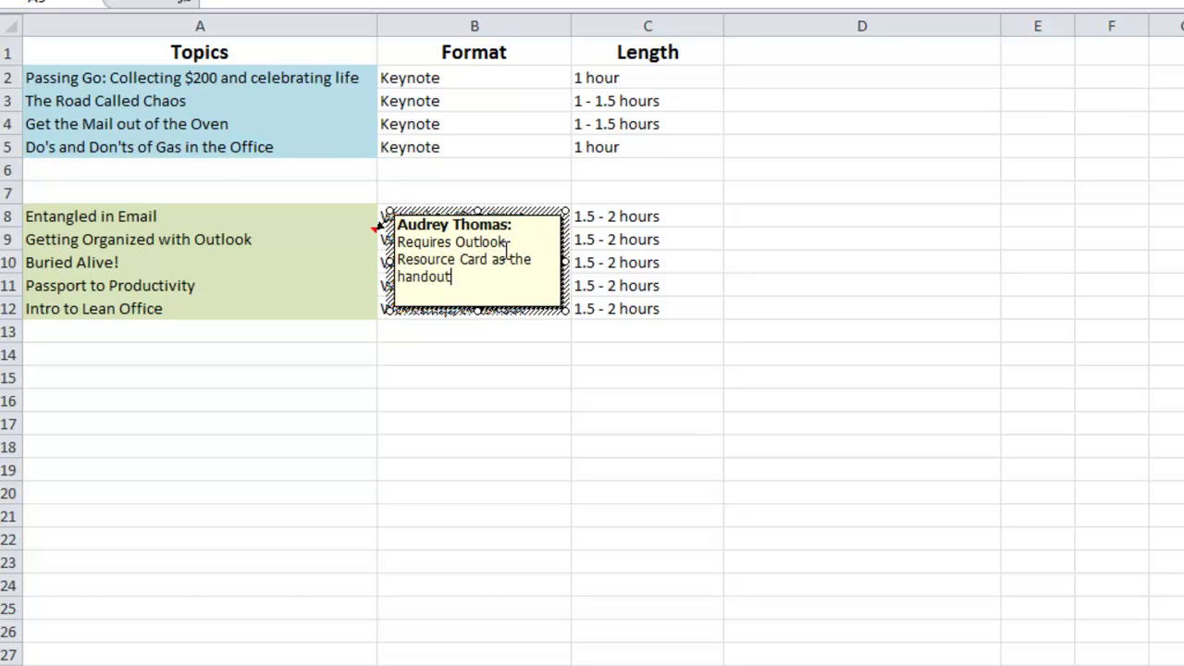
{"action": "left_click", "coordinate": [364, 238]}
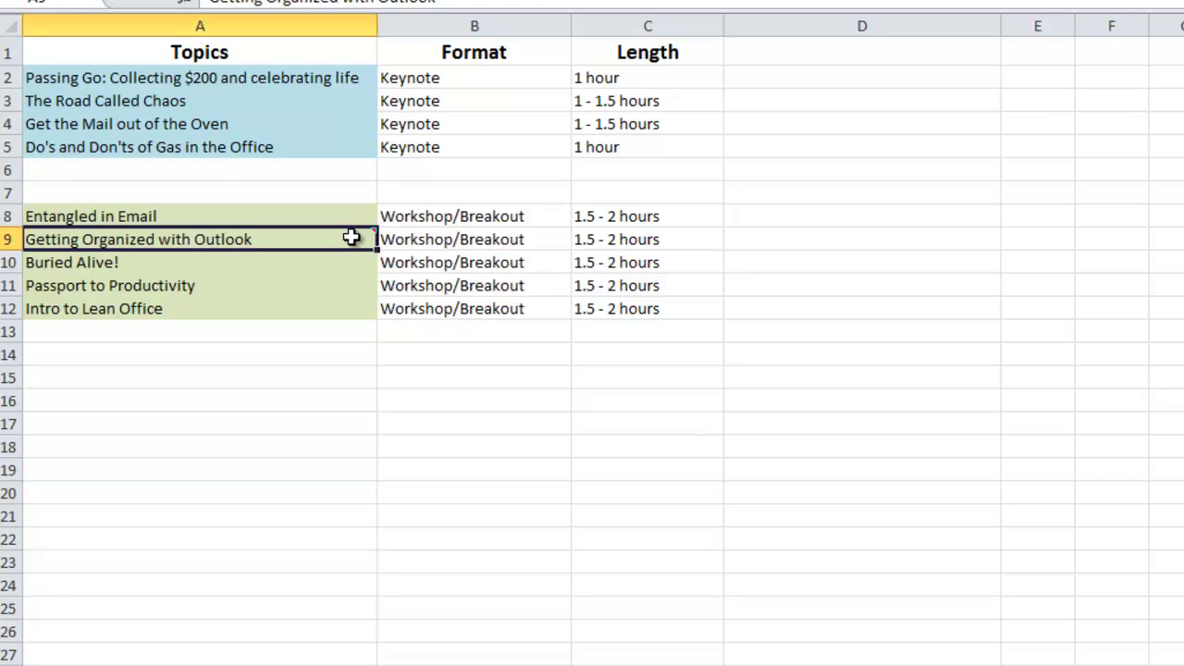
View the comment on cell A9 from another cell and delete it
{"action": "left_click", "coordinate": [358, 258]}
{"action": "mouse_move", "coordinate": [365, 233]}
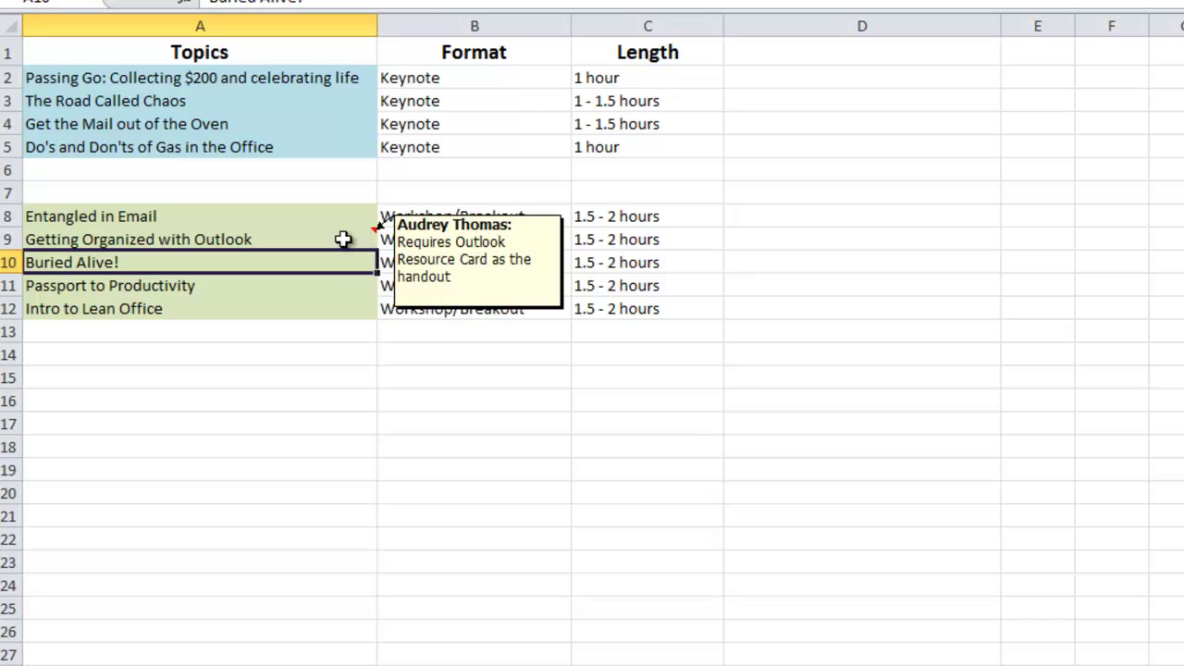
{"action": "left_click", "coordinate": [343, 239]}
{"action": "right_click", "coordinate": [343, 240]}
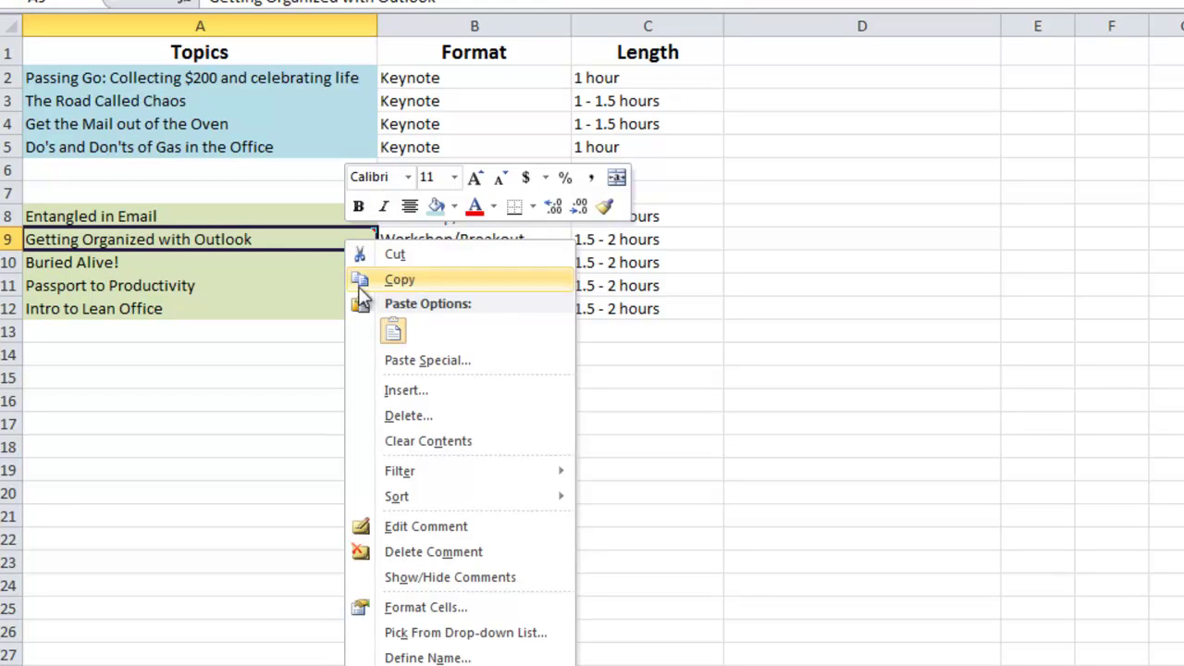
{"action": "left_click", "coordinate": [402, 553]}
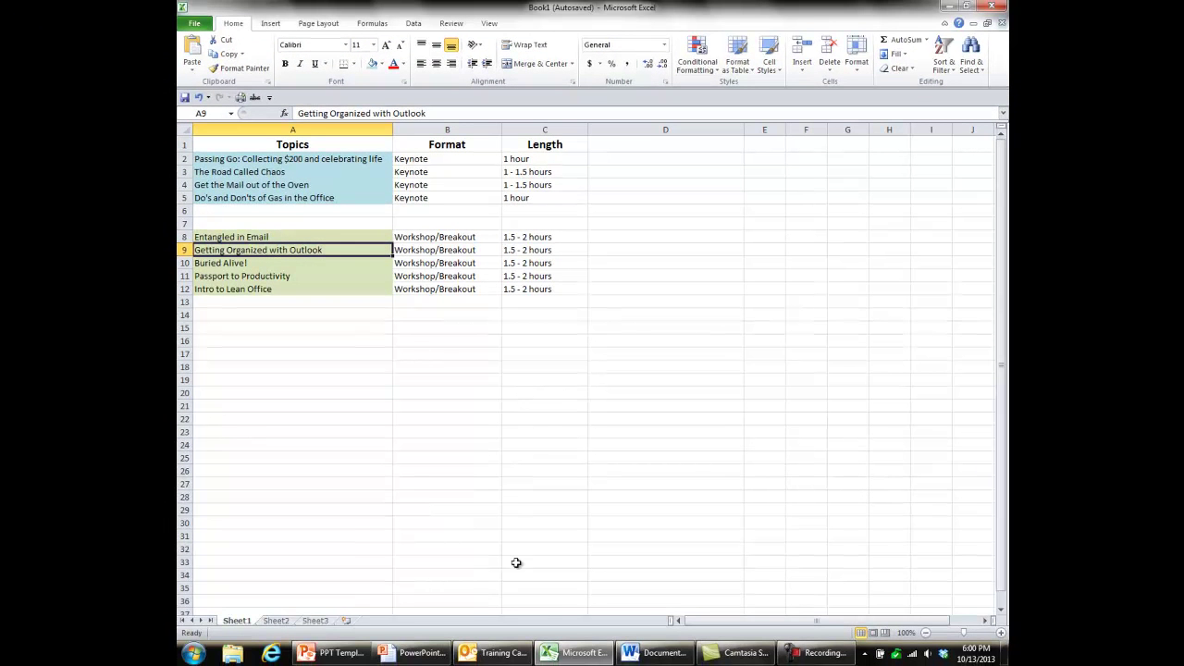
Switch to the Outlook calendar and change the Training Calendar's color to teal
{"action": "left_click", "coordinate": [500, 655]}
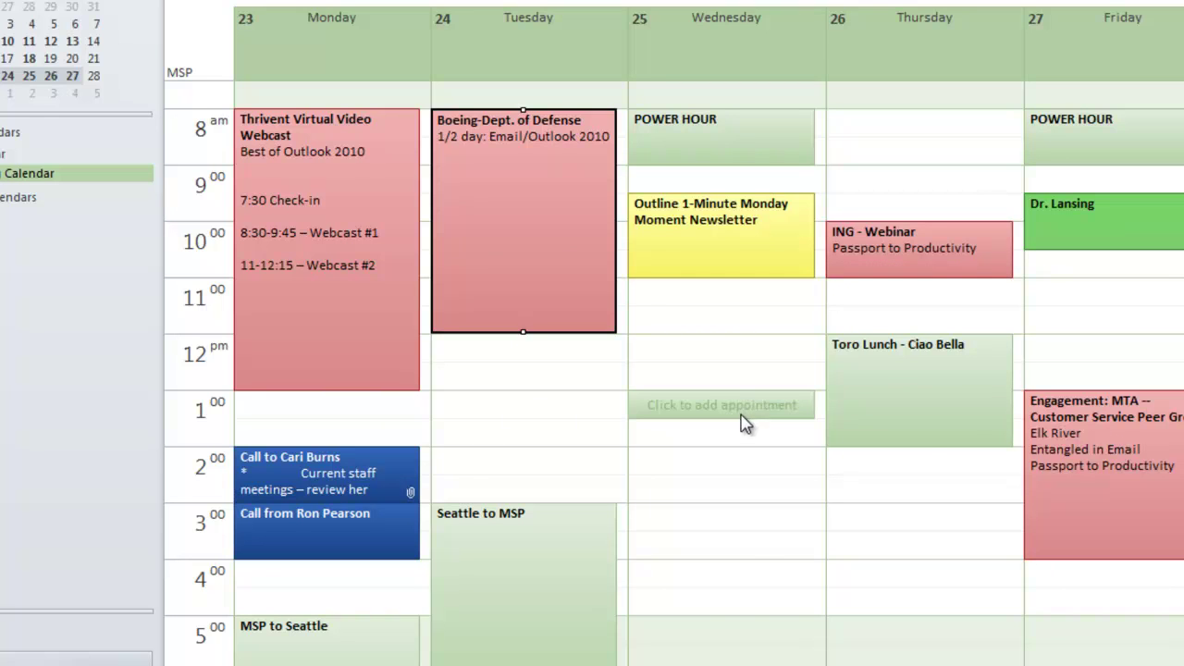
{"action": "right_click", "coordinate": [709, 375]}
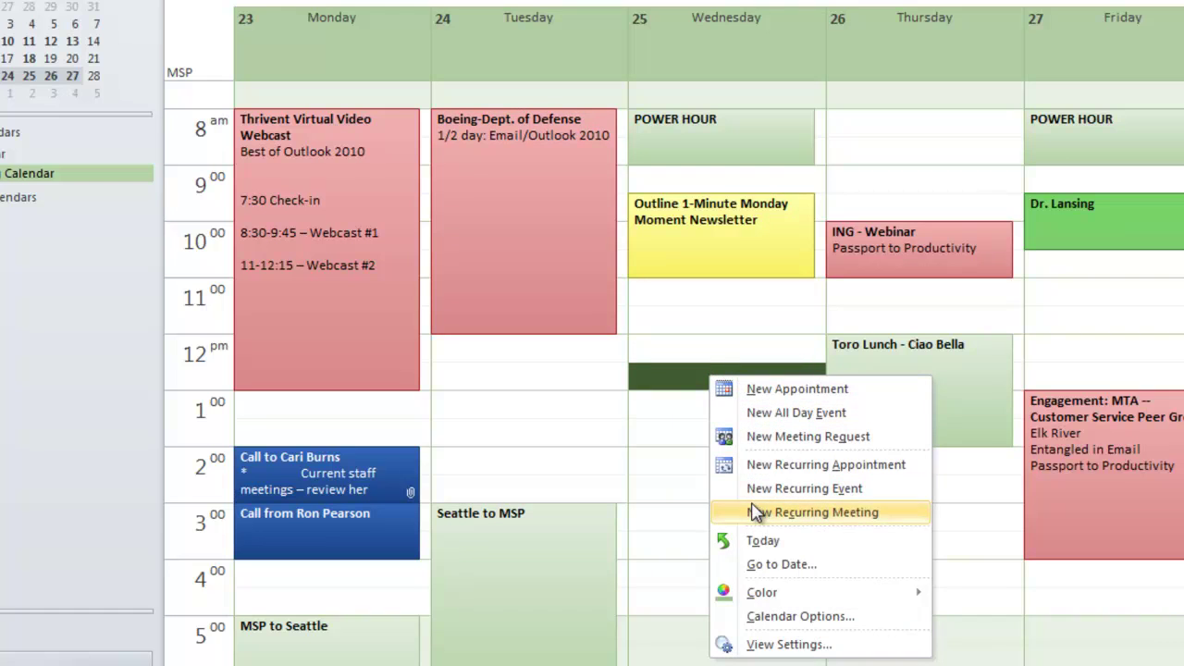
{"action": "mouse_move", "coordinate": [757, 593]}
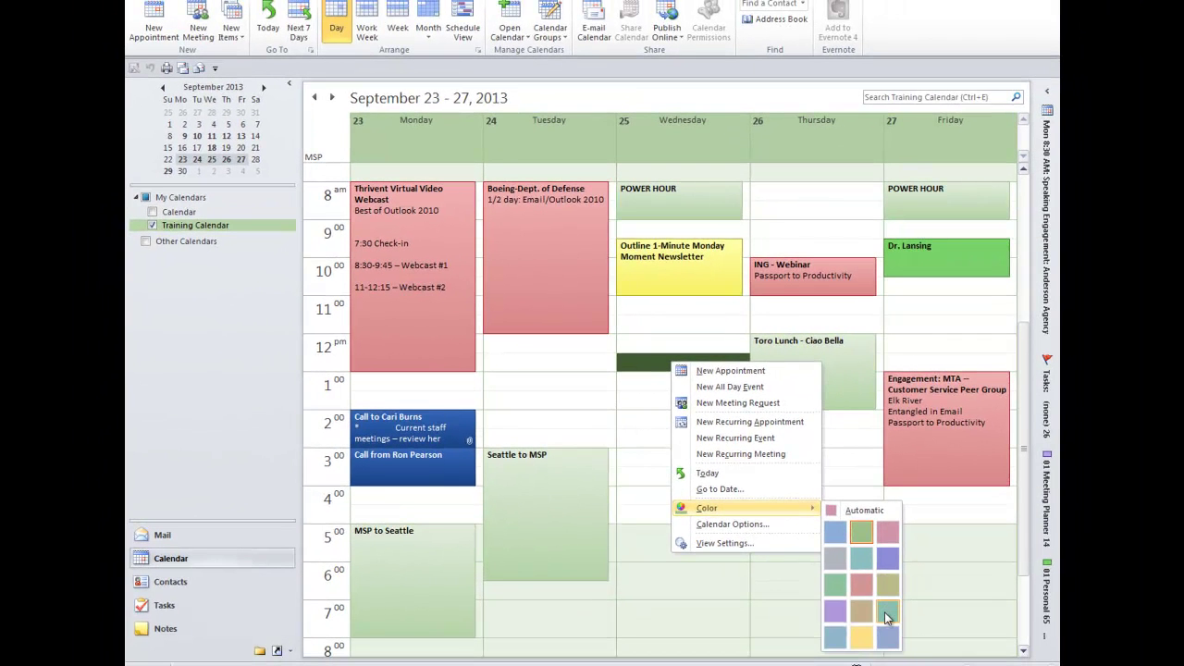
{"action": "left_click", "coordinate": [886, 616]}
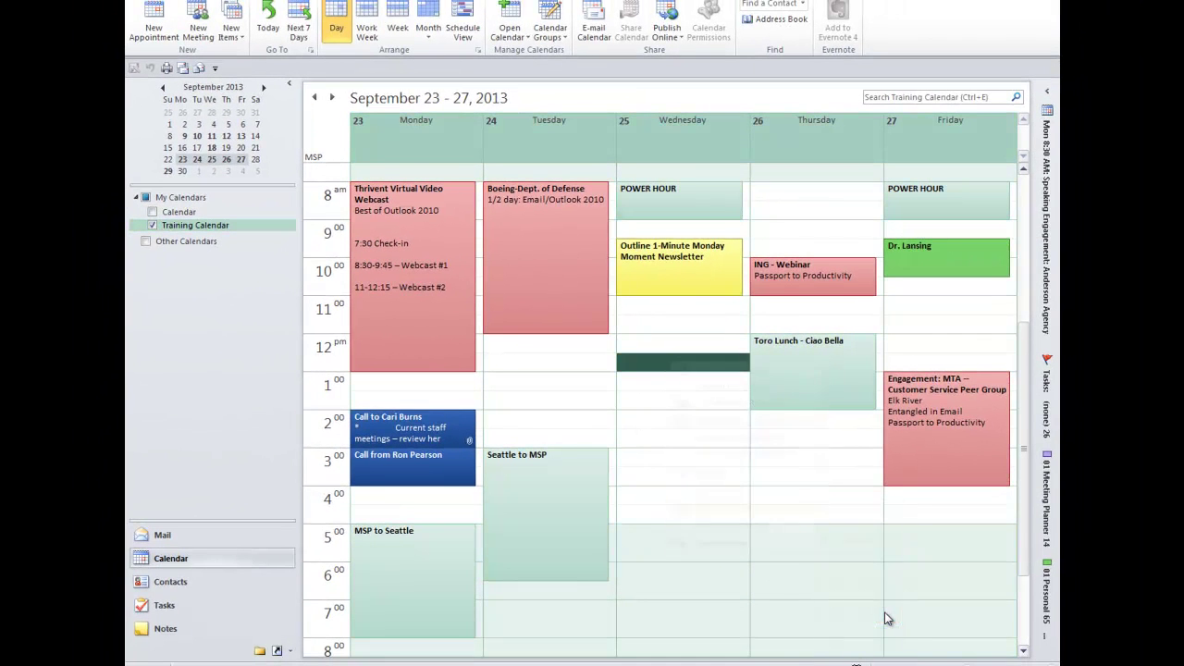
Try purple as the Training Calendar's color and set it back to teal
{"action": "right_click", "coordinate": [692, 365]}
{"action": "mouse_move", "coordinate": [744, 514]}
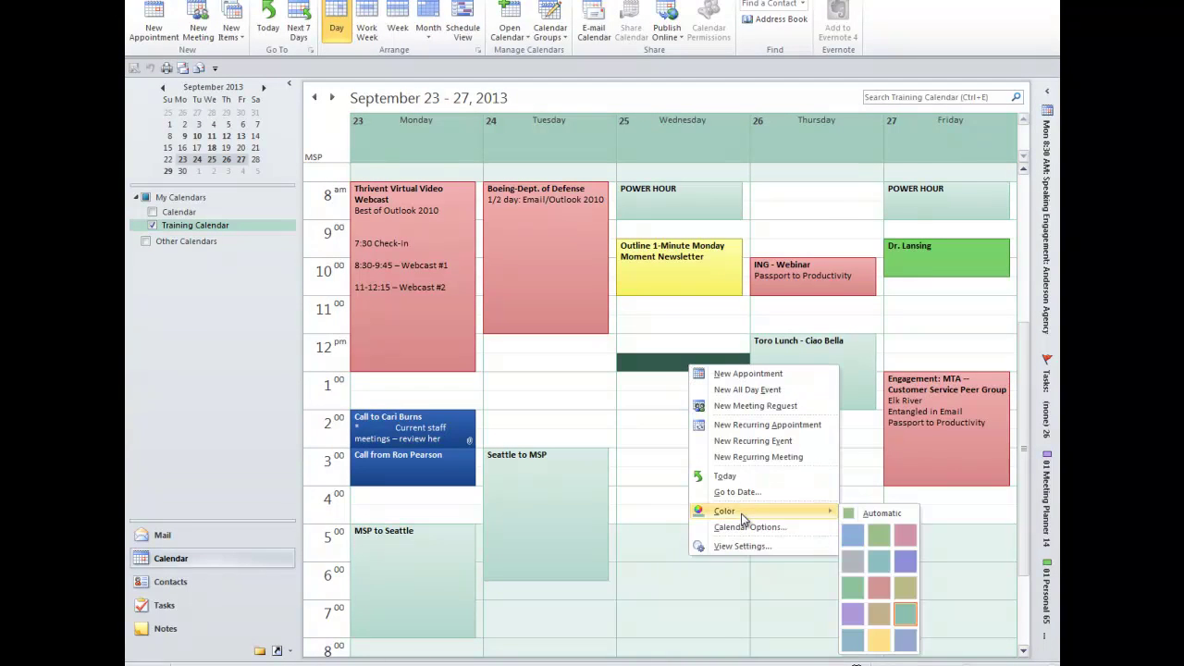
{"action": "left_click", "coordinate": [852, 615]}
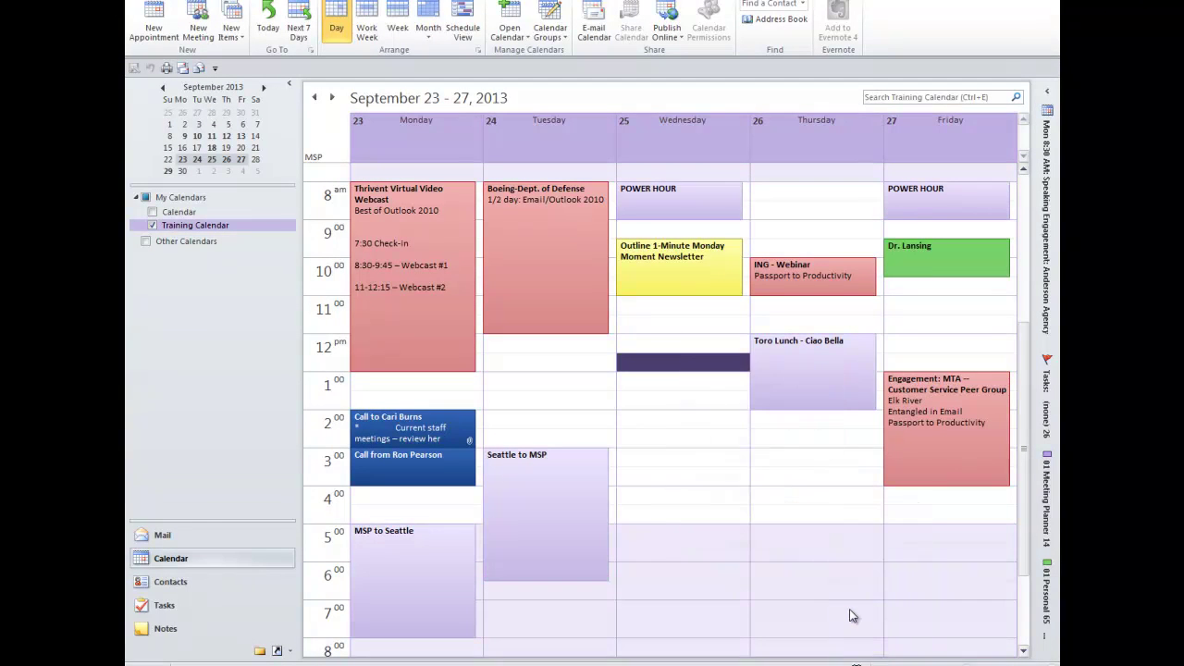
{"action": "right_click", "coordinate": [671, 363]}
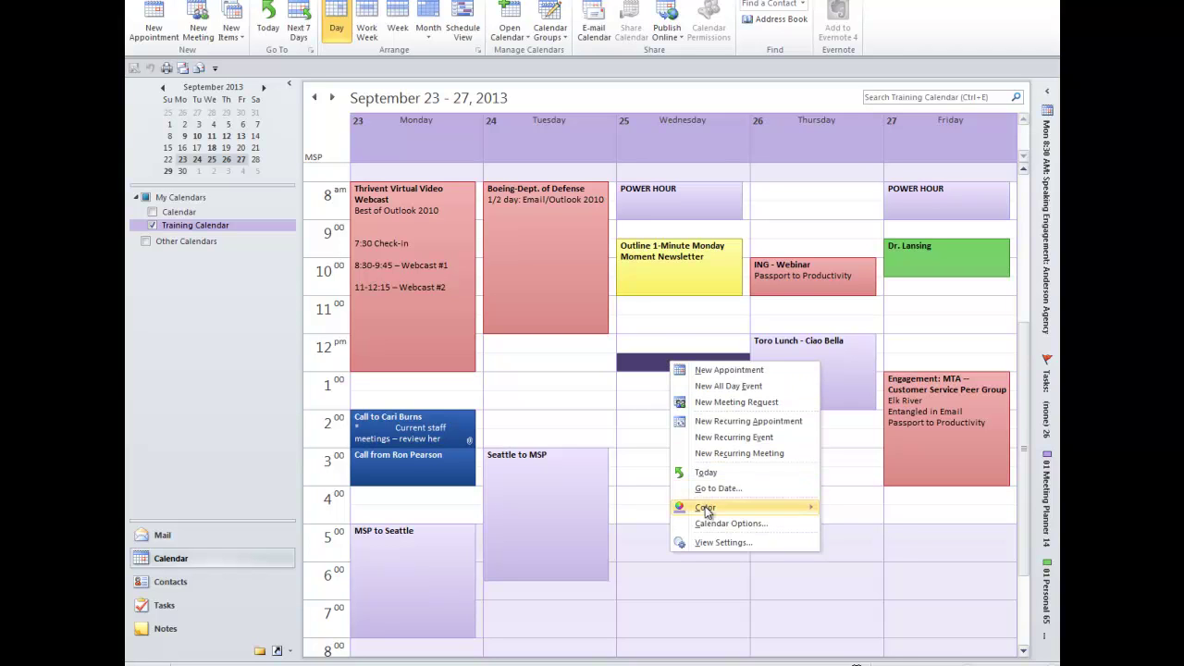
{"action": "mouse_move", "coordinate": [709, 515]}
{"action": "left_click", "coordinate": [886, 611]}
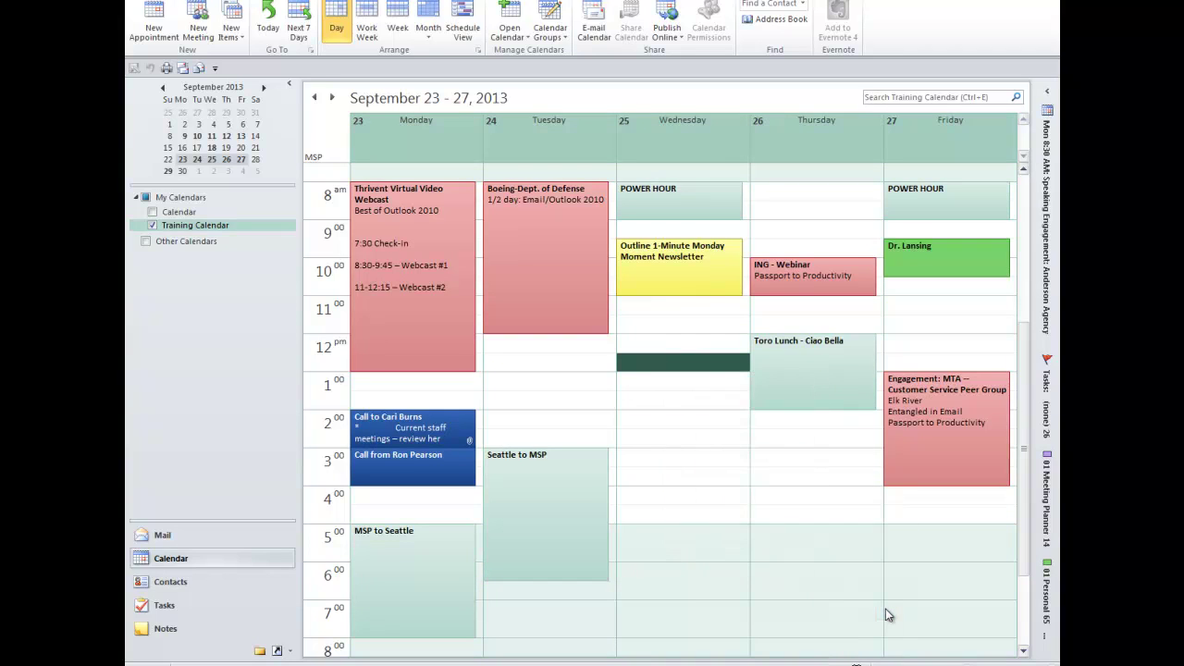
Start forwarding Tuesday's Boeing-Dept. of Defense appointment by e-mail and discard the message without saving
{"action": "left_click", "coordinate": [553, 254]}
{"action": "right_click", "coordinate": [555, 259]}
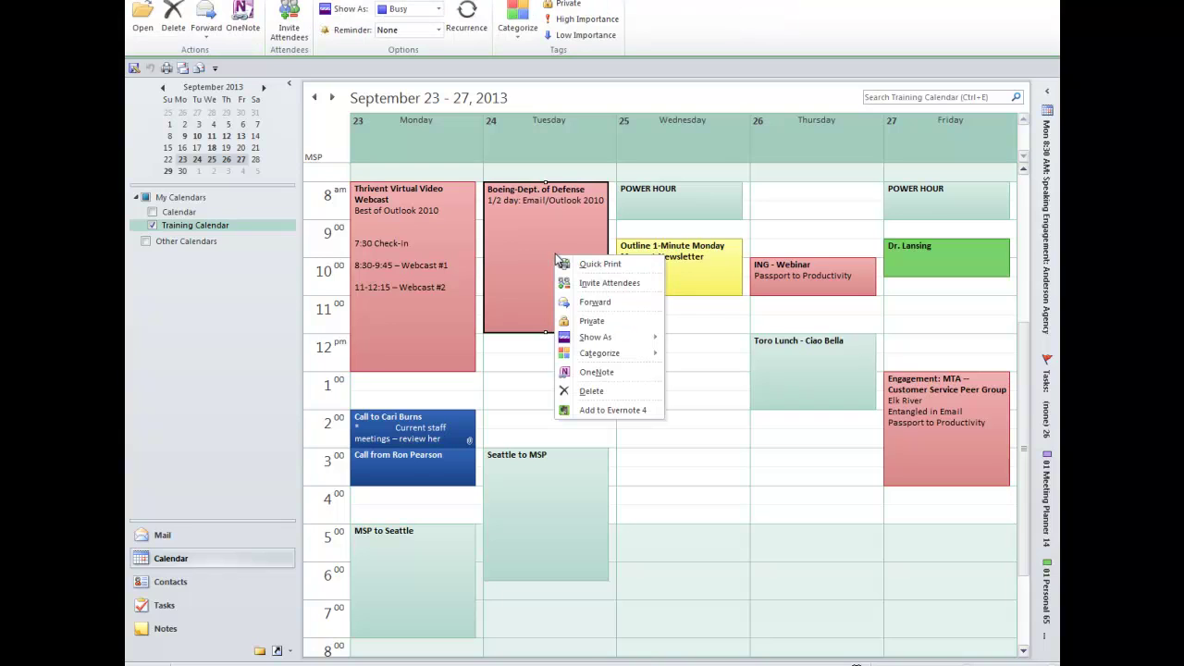
{"action": "left_click", "coordinate": [590, 303]}
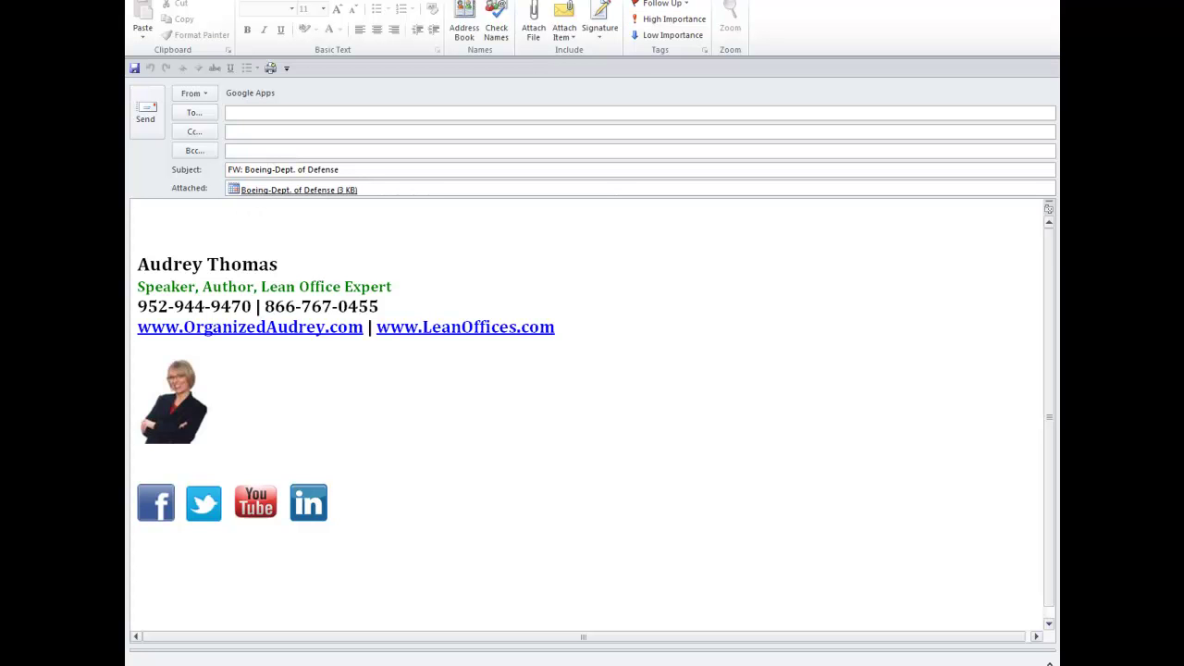
{"action": "key", "text": "Escape"}
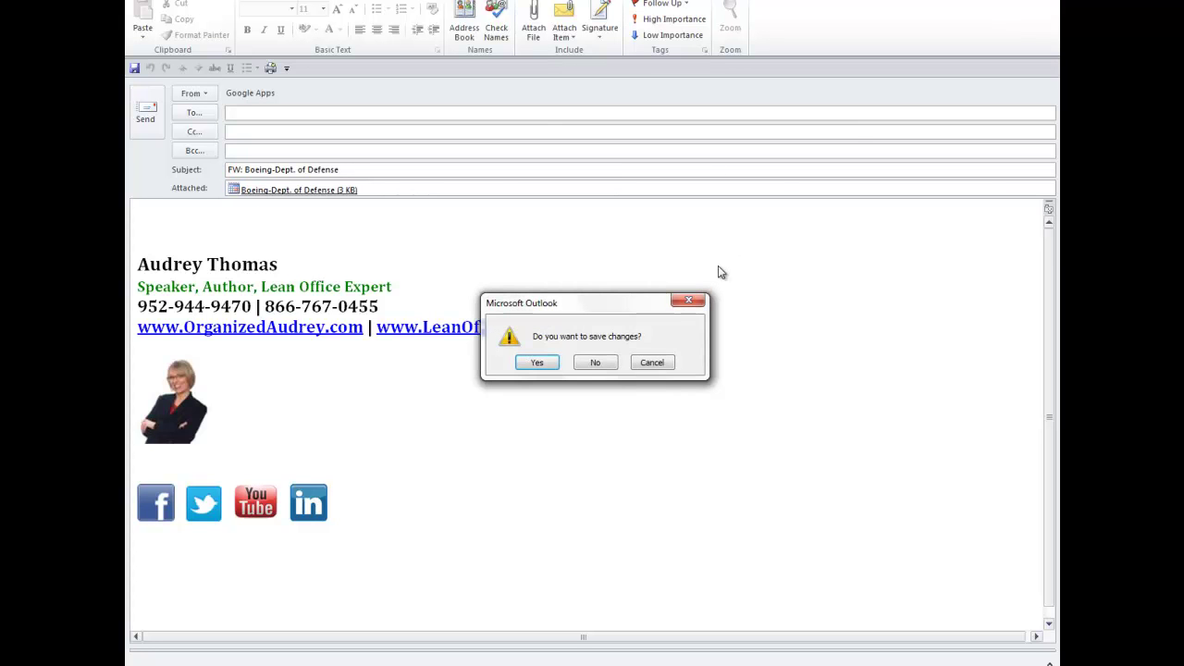
{"action": "left_click", "coordinate": [597, 362]}
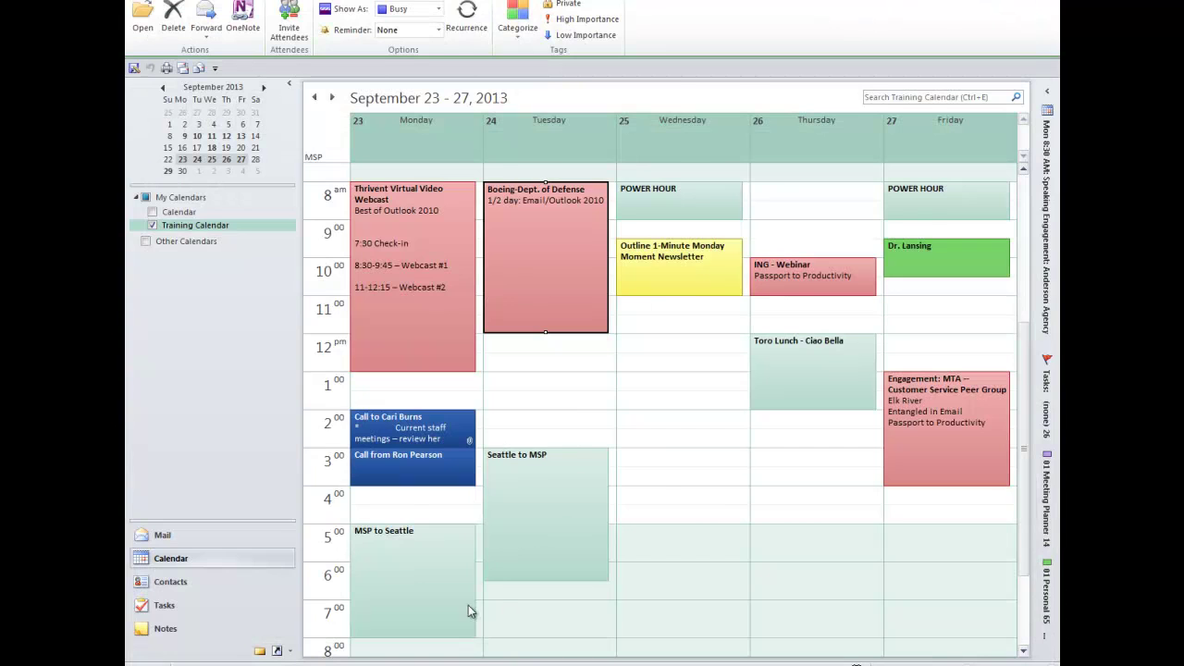